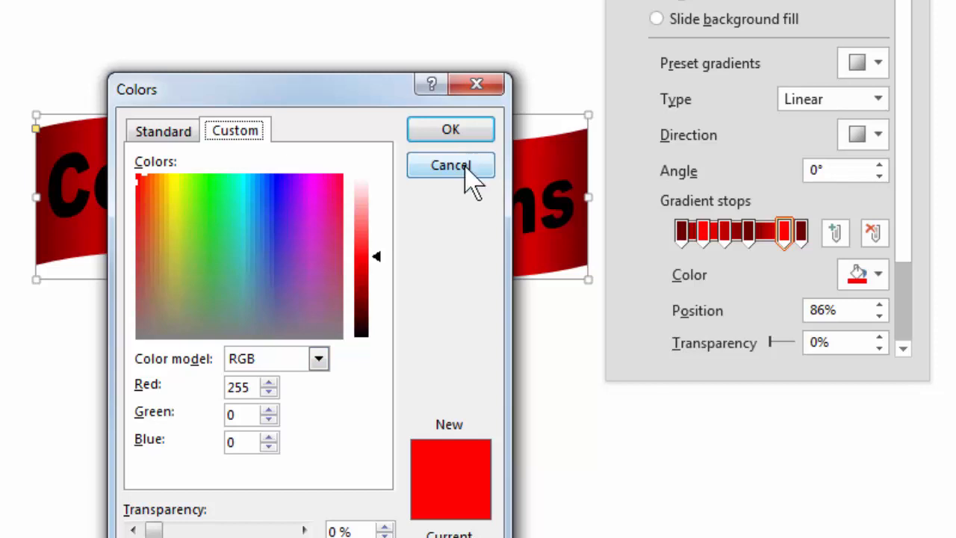
# Step: Cancel the custom color selection and apply a gradient fill to the "Congratulations" text
pyautogui.click(460, 172)
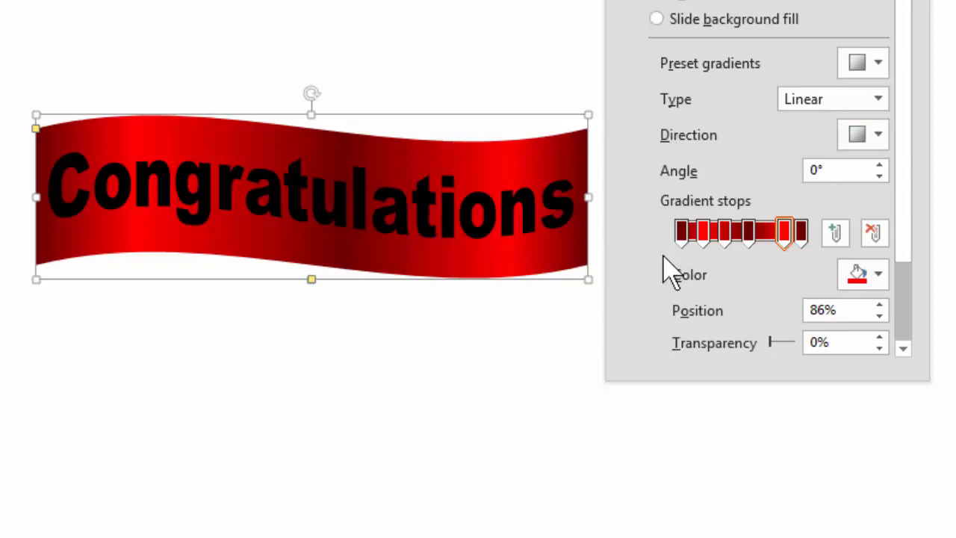
pyautogui.click(310, 200)
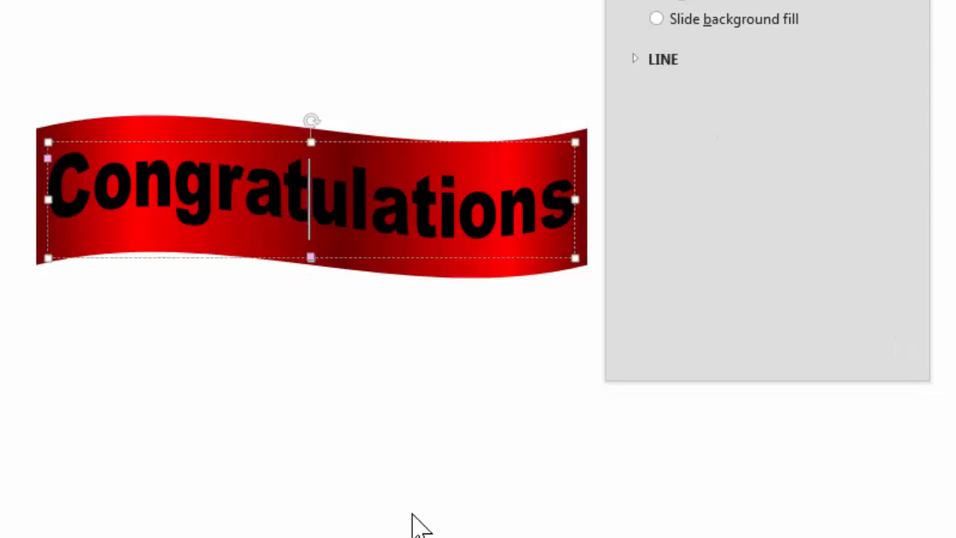
pyautogui.click(754, 0)
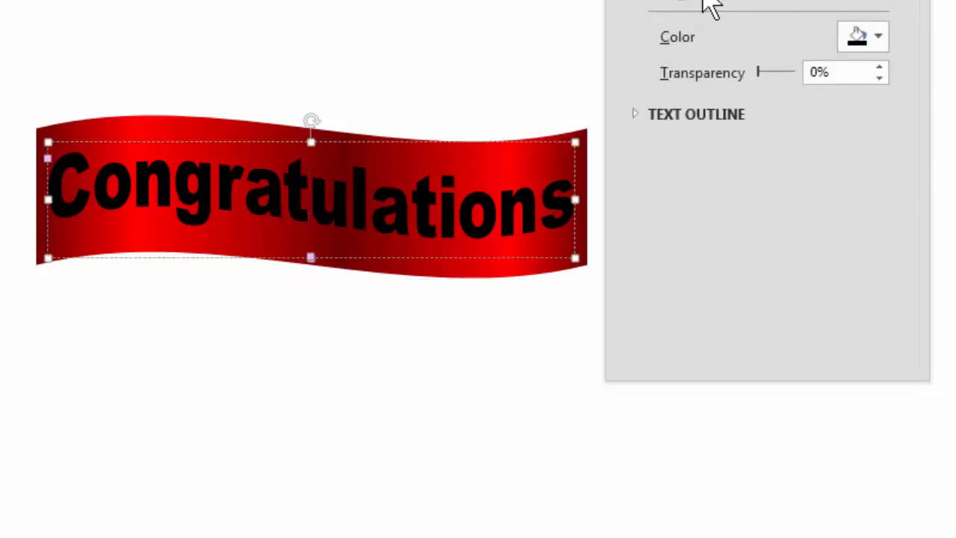
pyautogui.click(698, 0)
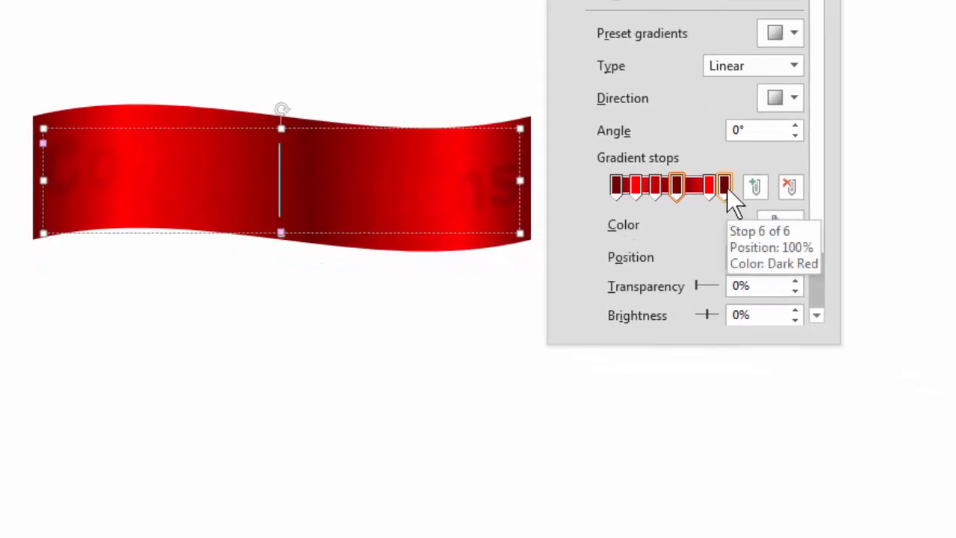
# Step: Recolor the text gradient's 100% stop to gold at -50% brightness and its 87% stop to gold at 40% brightness
pyautogui.click(727, 188)
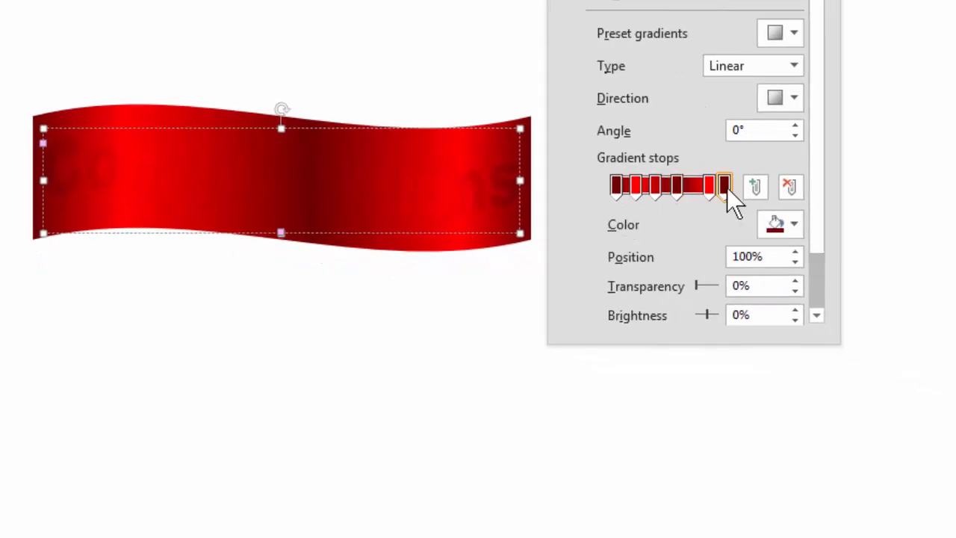
pyautogui.click(794, 225)
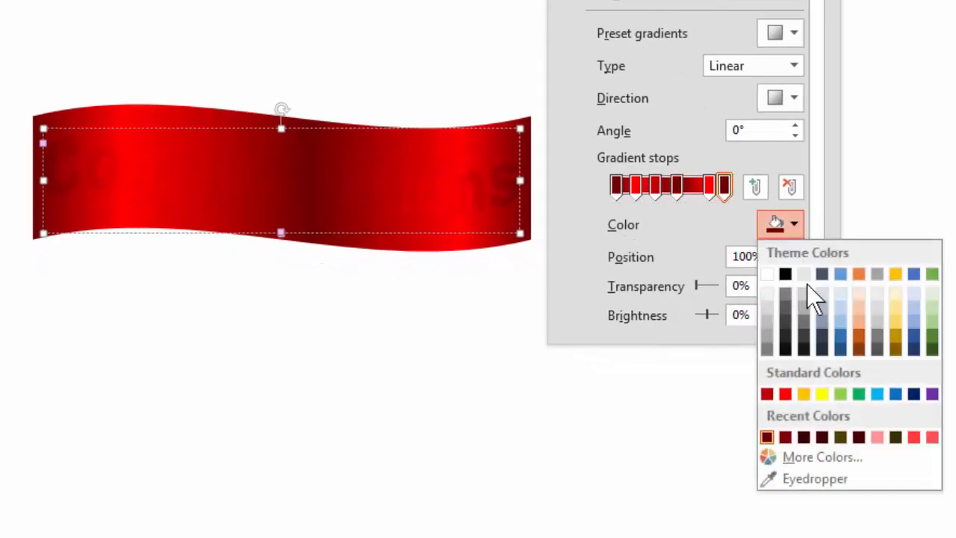
pyautogui.click(895, 348)
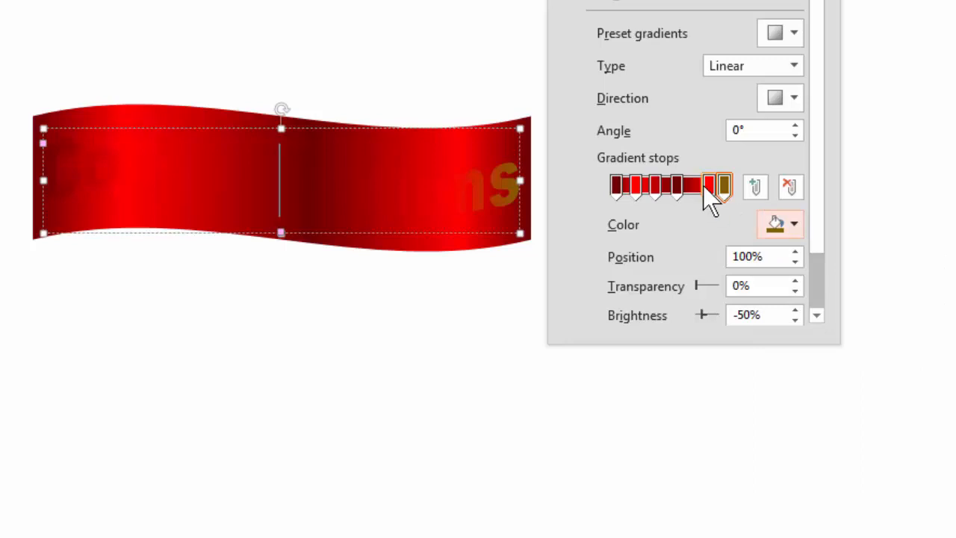
pyautogui.click(708, 189)
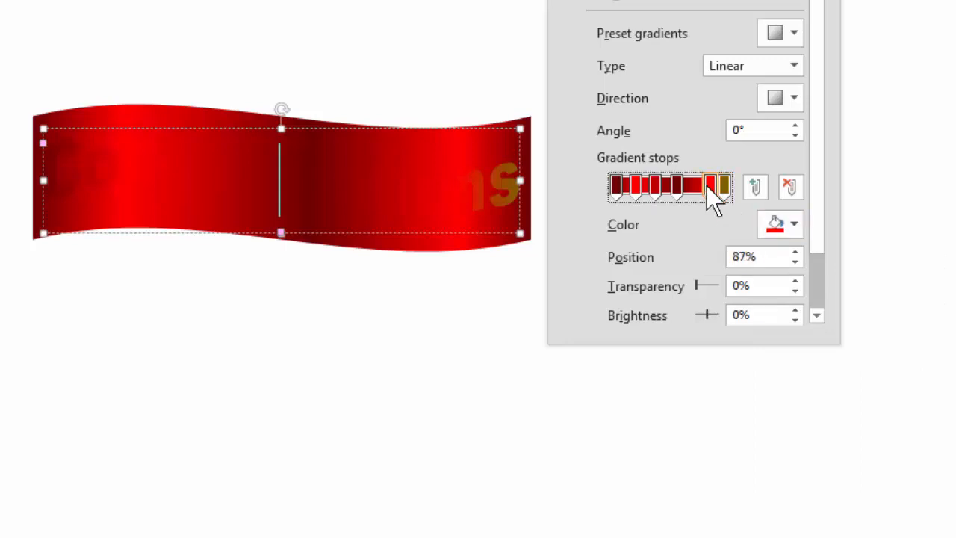
pyautogui.click(793, 228)
pyautogui.click(896, 322)
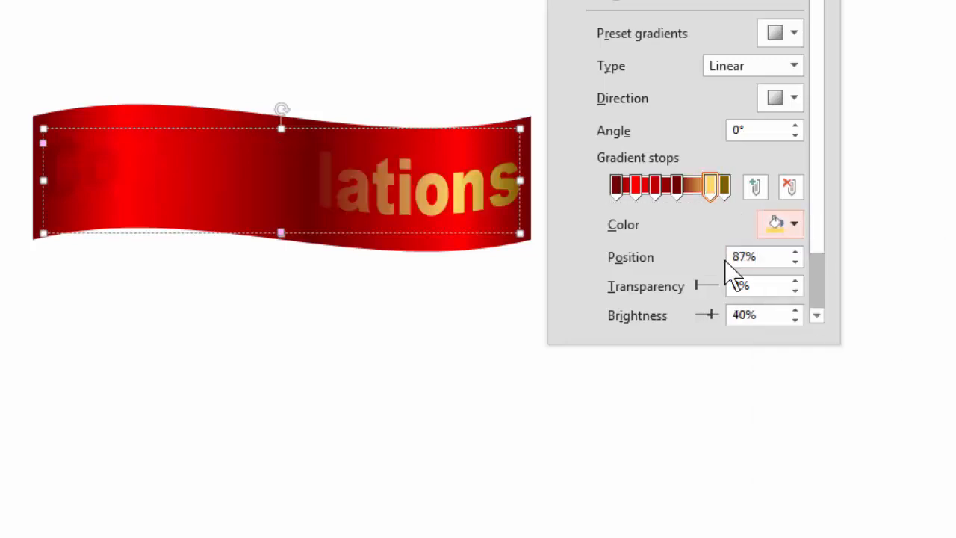
# Step: Recolor the text gradient's 56% stop to dark gold and its 36% stop to a medium gold
pyautogui.click(673, 189)
pyautogui.click(791, 226)
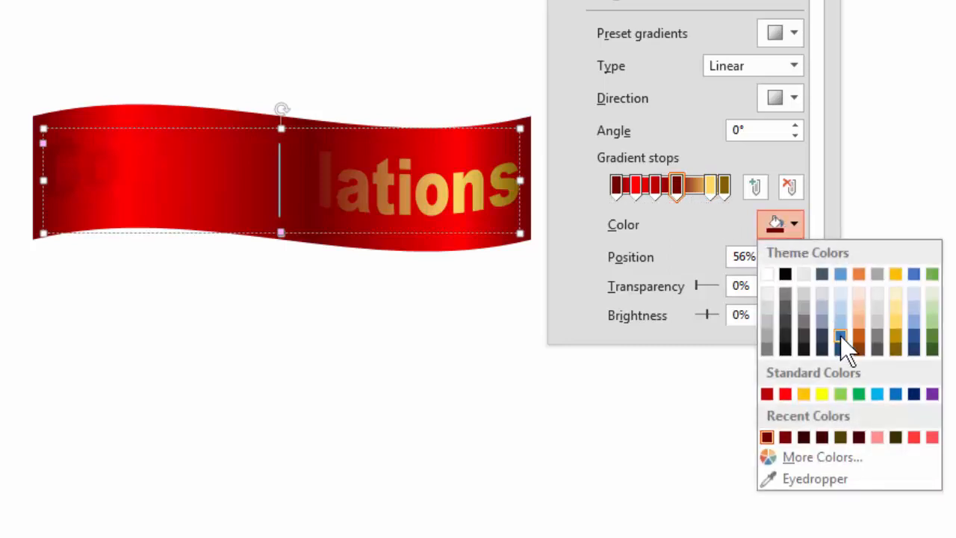
pyautogui.click(894, 336)
pyautogui.click(657, 190)
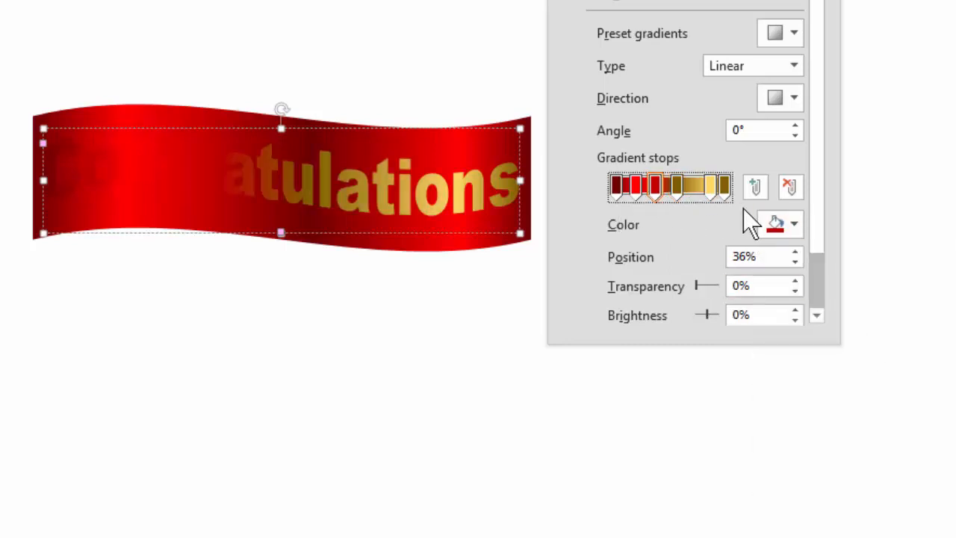
pyautogui.click(793, 226)
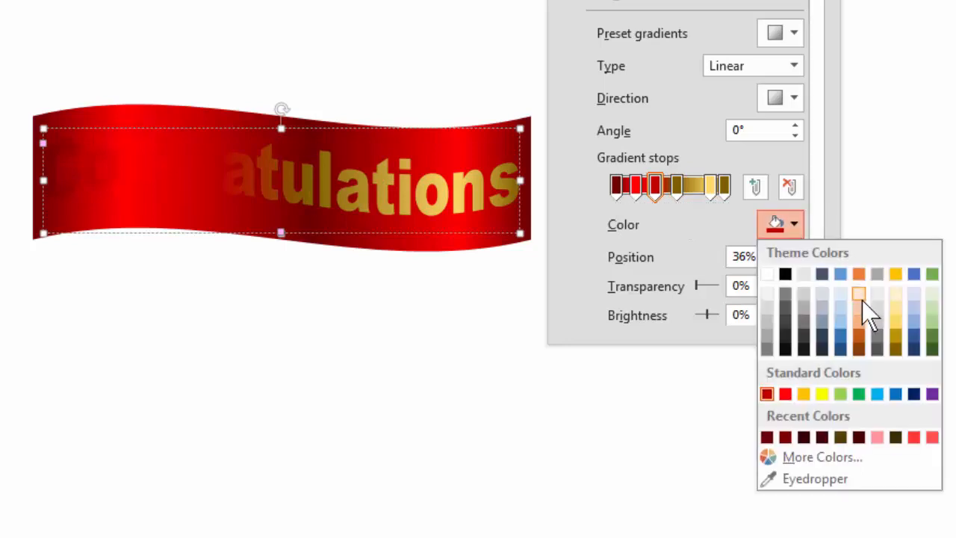
pyautogui.click(896, 336)
# Step: Recolor the text gradient's 18% stop to gold at 60% brightness and its 0% stop to gold at -50% brightness
pyautogui.click(635, 186)
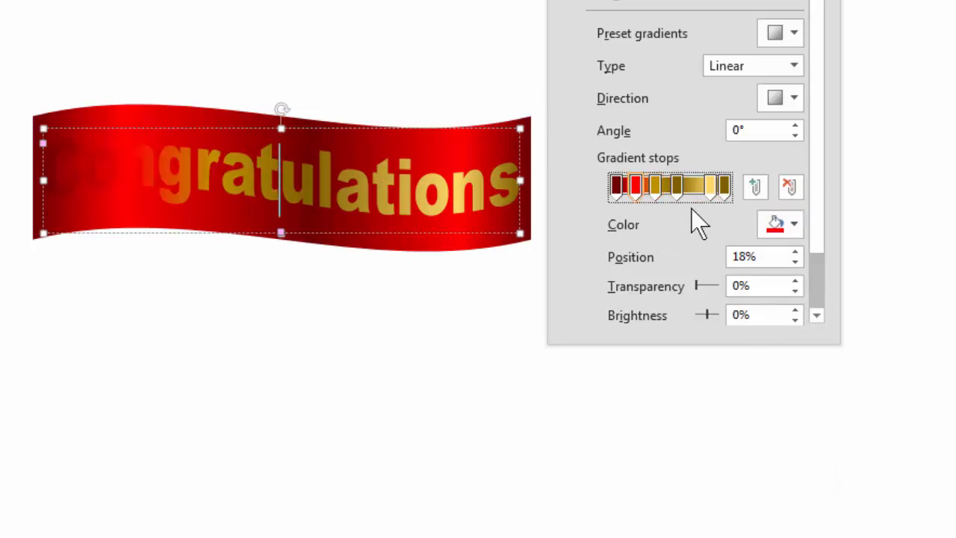
pyautogui.click(793, 224)
pyautogui.click(895, 308)
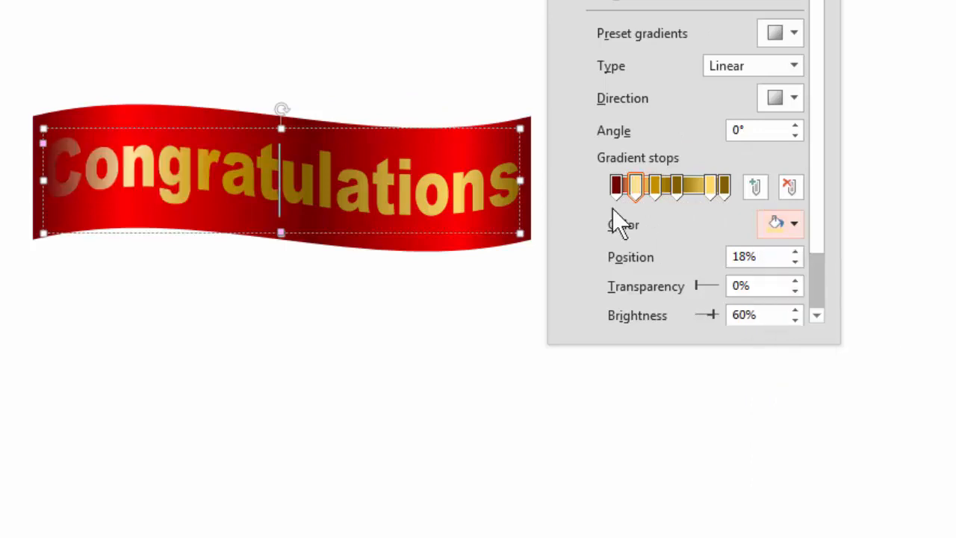
pyautogui.click(614, 191)
pyautogui.click(791, 225)
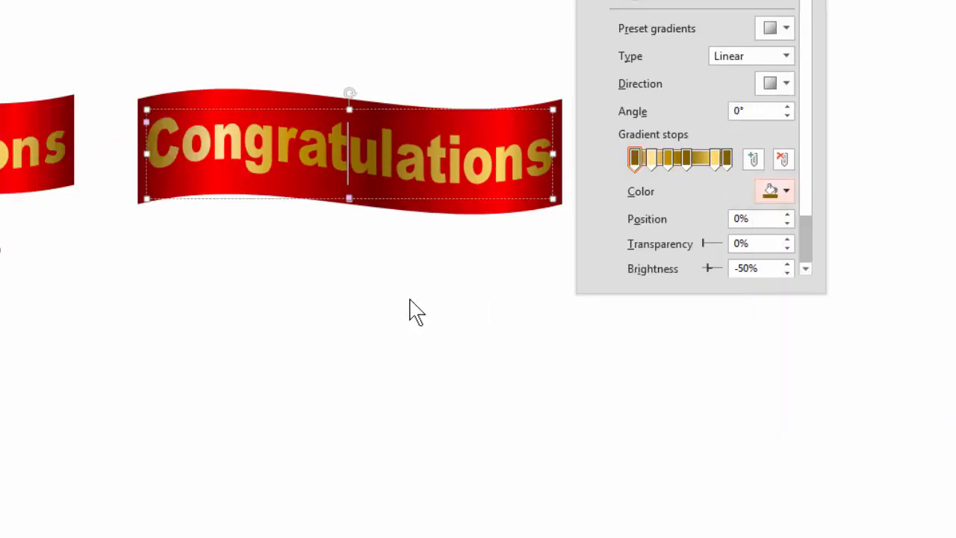
pyautogui.click(407, 302)
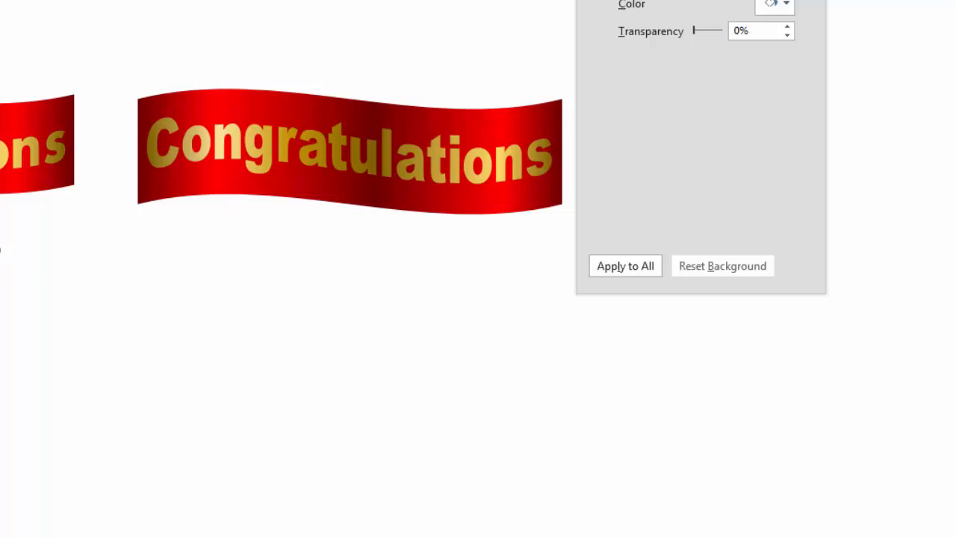
# Step: Reposition the floating format pane below the finished banner so the area beside the banner is clear
pyautogui.moveTo(665, 0); pyautogui.dragTo(700, 21)
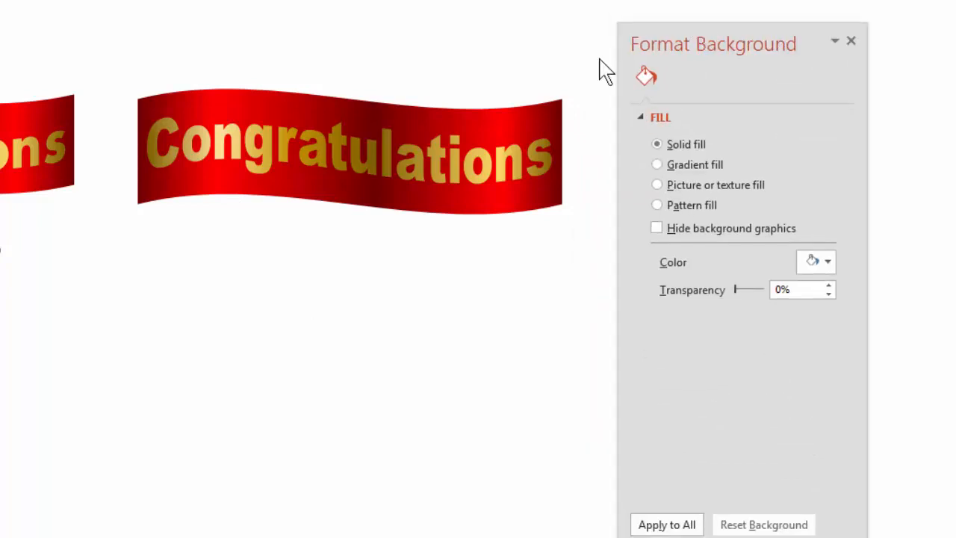
pyautogui.click(539, 108)
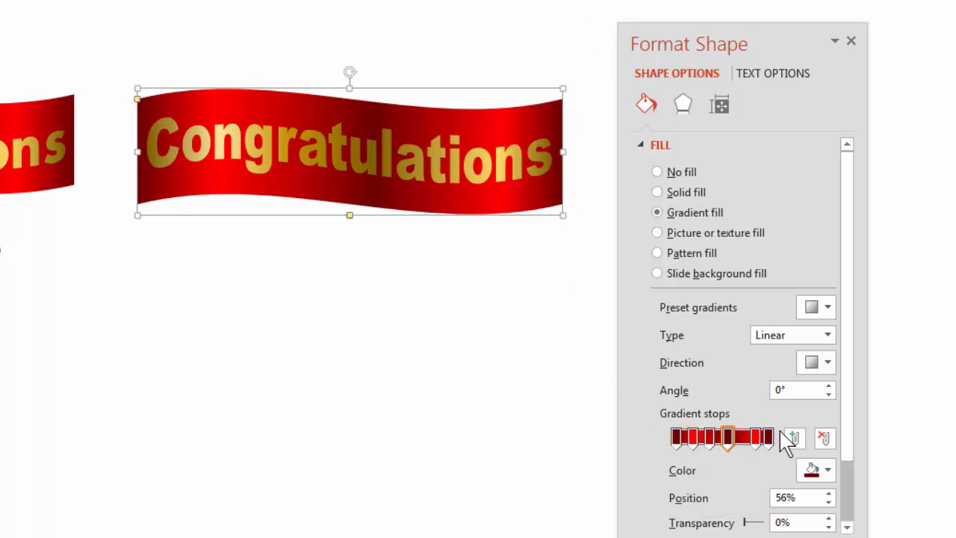
pyautogui.moveTo(759, 43); pyautogui.dragTo(632, 265)
# Step: Duplicate the wave banner together with its text and align the copy end to end with the original's right edge
pyautogui.click(112, 52)
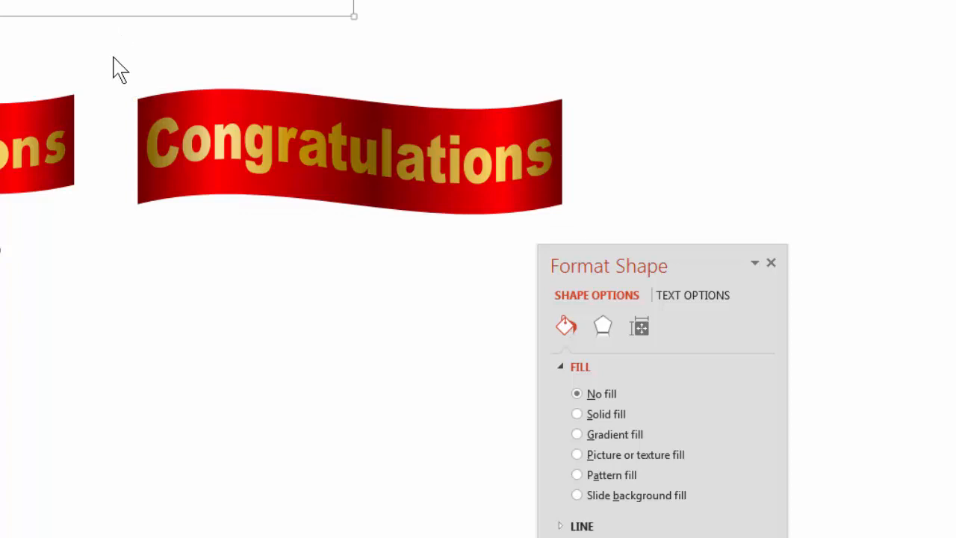
pyautogui.moveTo(112, 55); pyautogui.dragTo(630, 265)
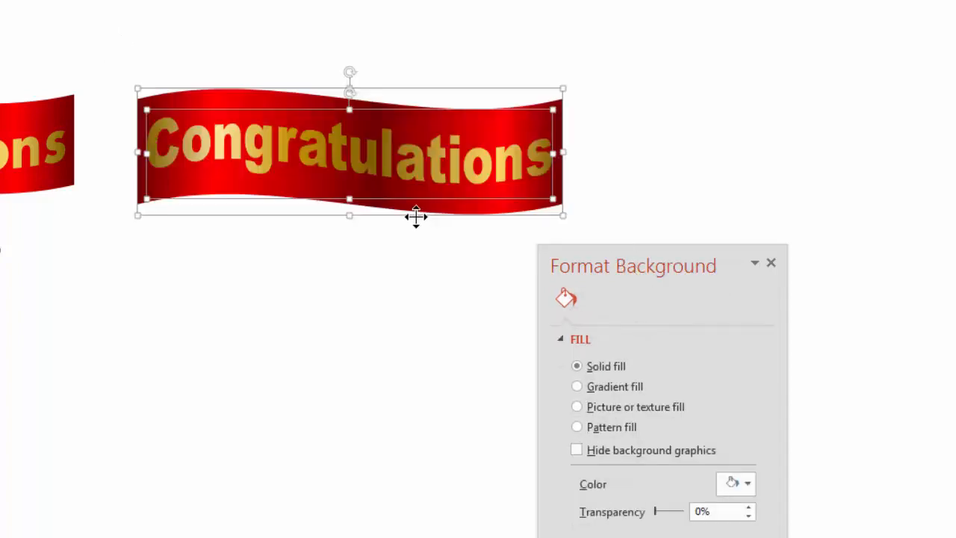
pyautogui.moveTo(407, 219); pyautogui.dragTo(837, 242)
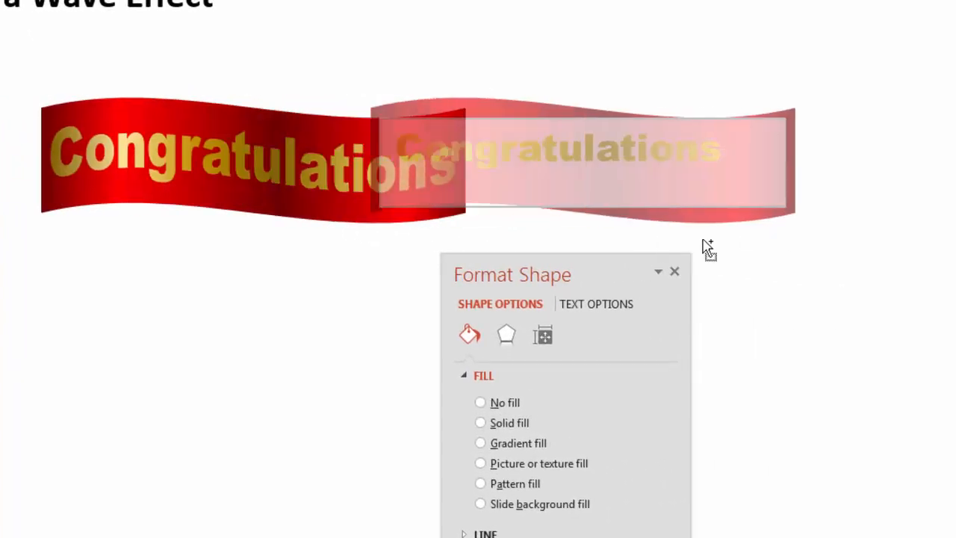
pyautogui.moveTo(754, 257); pyautogui.dragTo(747, 260)
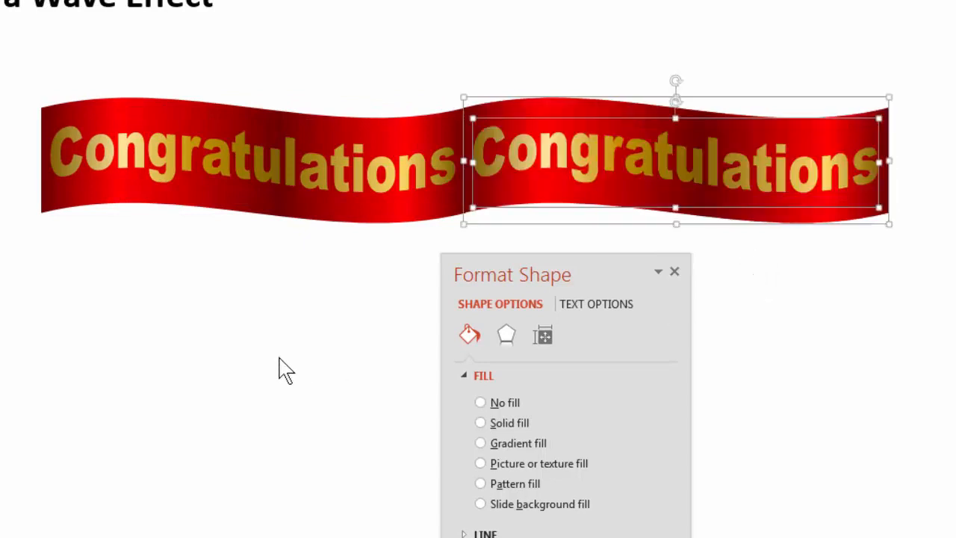
pyautogui.click(279, 369)
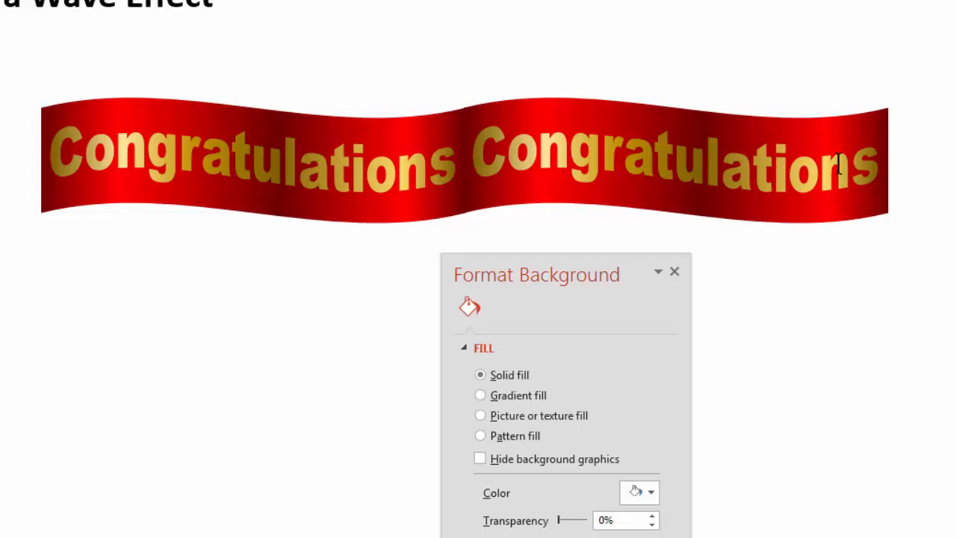
# Step: Replace the duplicated banner's text with "On your Promotion"
pyautogui.click(610, 148)
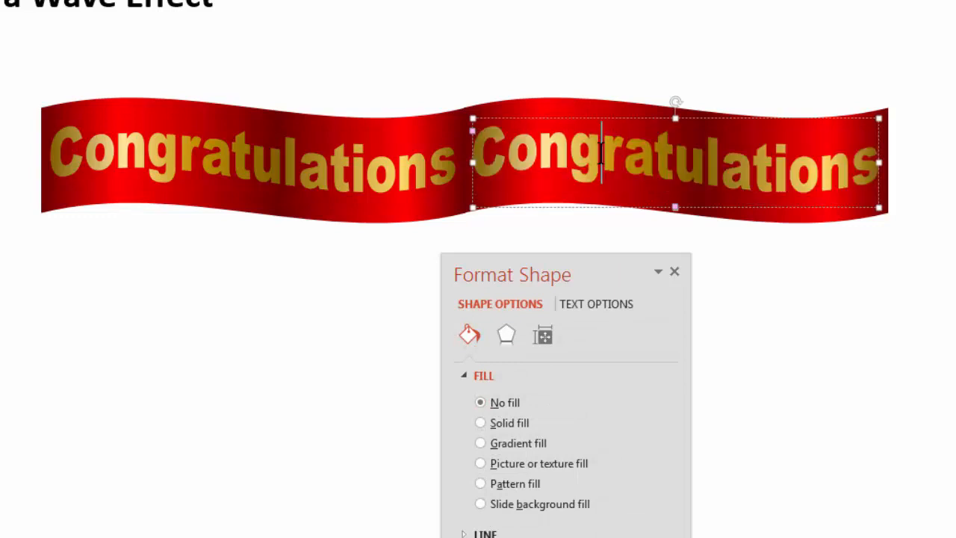
pyautogui.doubleClick(601, 154)
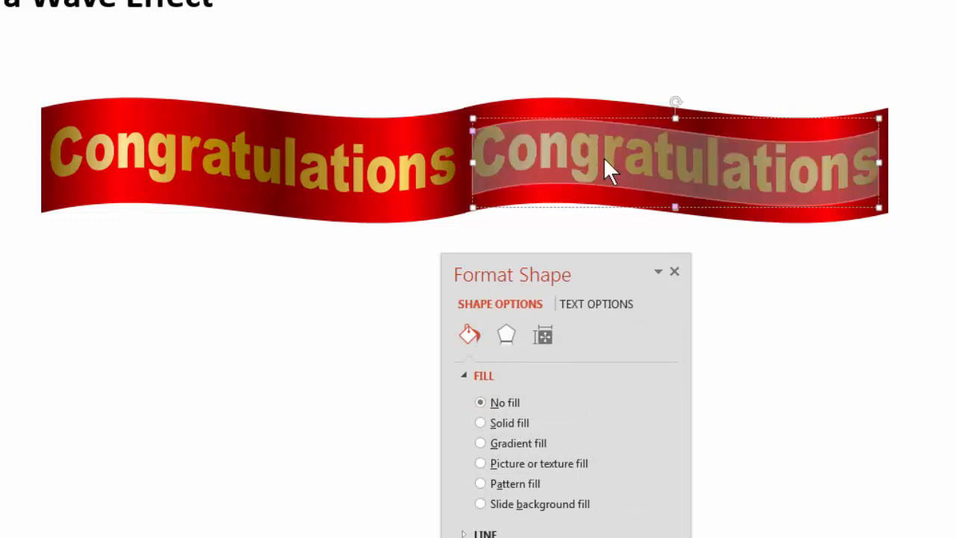
pyautogui.write('On your')
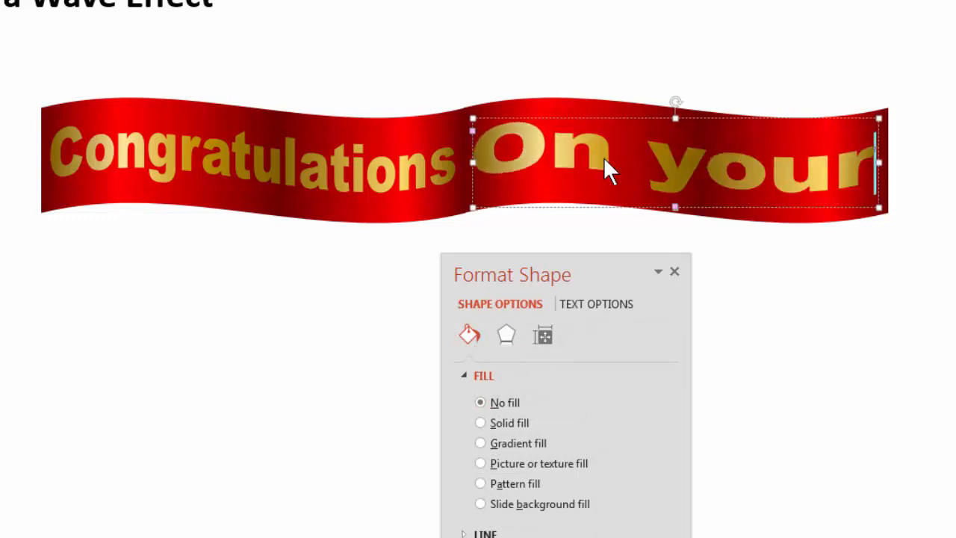
pyautogui.write(' Promotion')
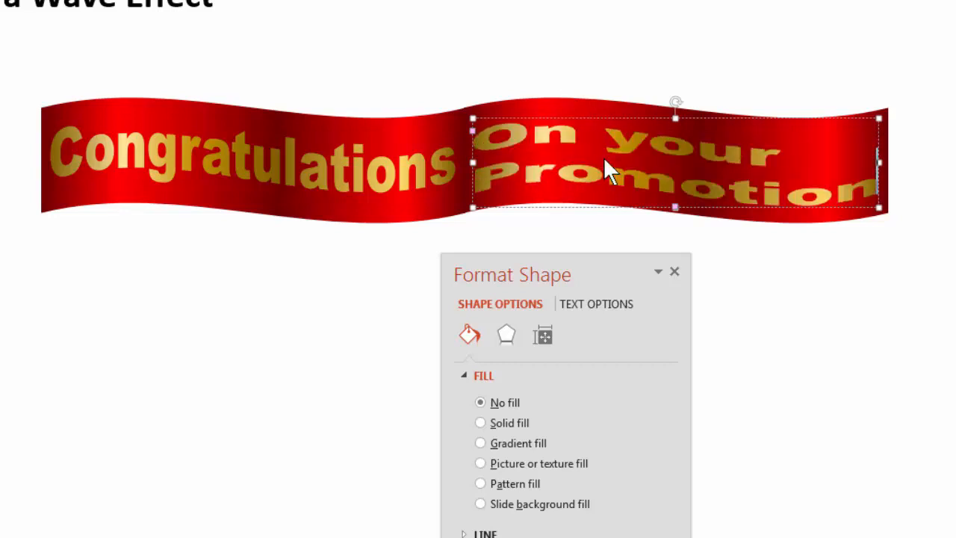
pyautogui.click(149, 390)
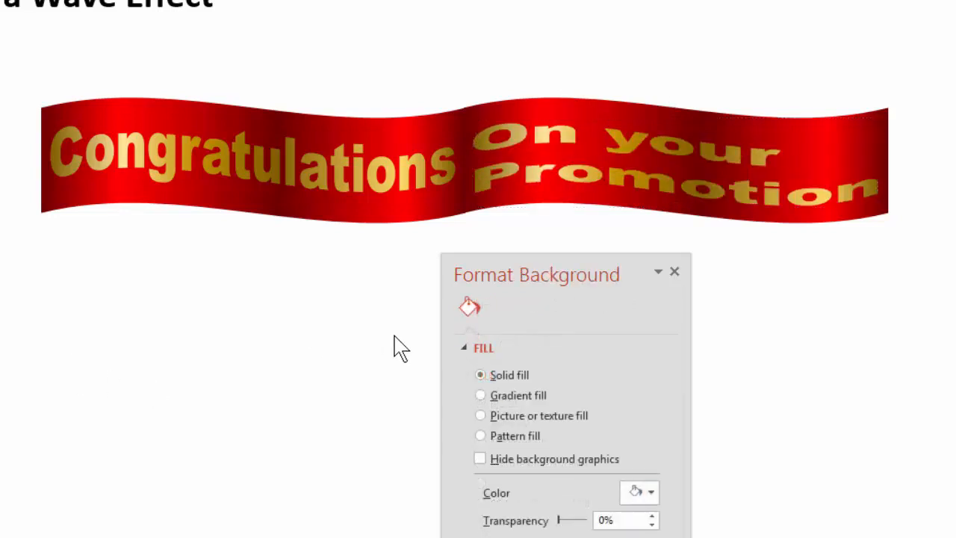
# Step: Turn off Wrap text in shape for the "On your Promotion" text, keeping the format pane clear of that banner
pyautogui.moveTo(560, 273); pyautogui.dragTo(354, 271)
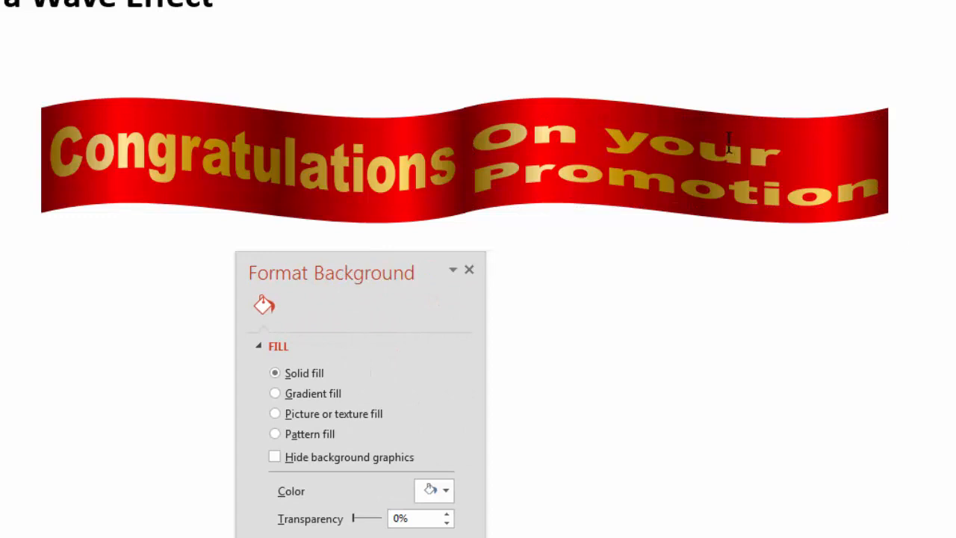
pyautogui.click(612, 177)
pyautogui.moveTo(324, 271); pyautogui.dragTo(135, 53)
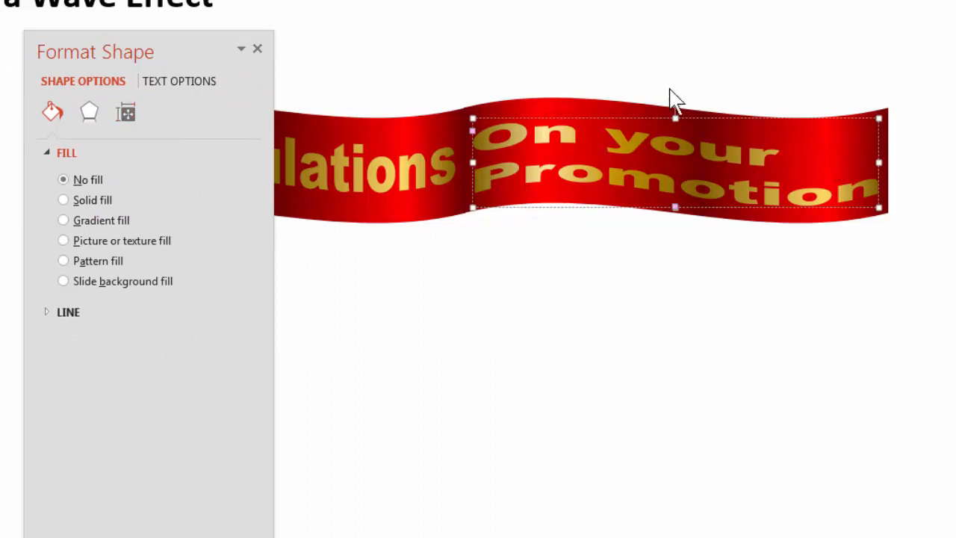
pyautogui.click(185, 84)
pyautogui.click(125, 118)
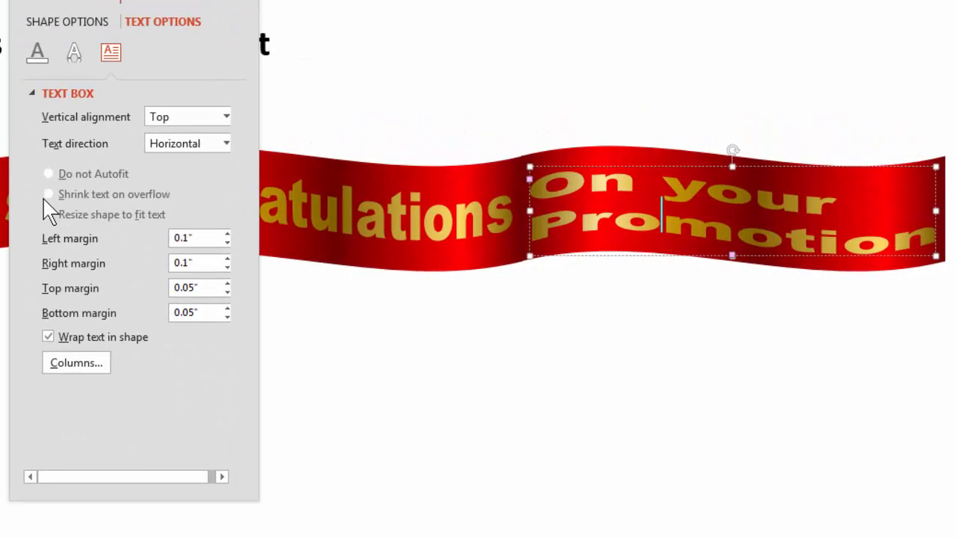
pyautogui.click(49, 337)
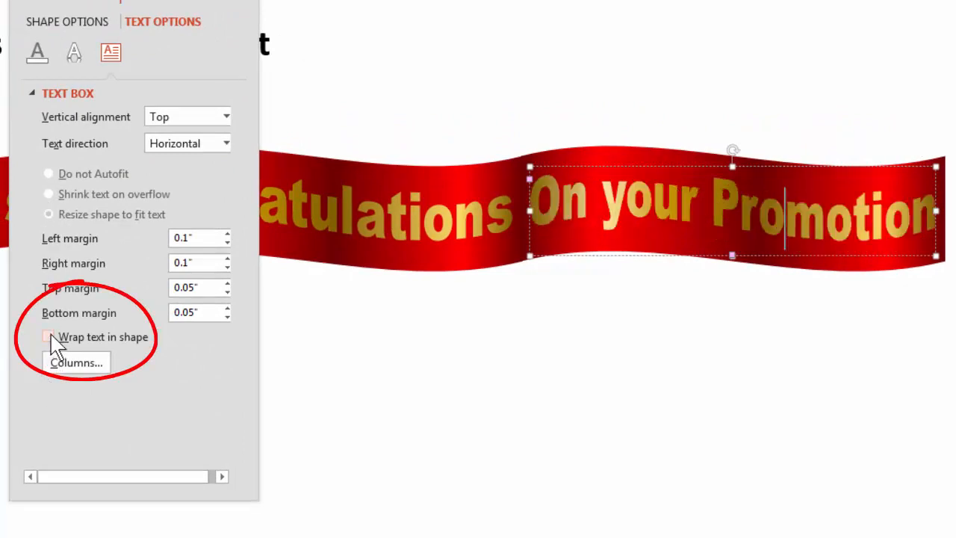
# Step: Compare the second banner's text with shape wrapping turned back on and off again
pyautogui.click(49, 337)
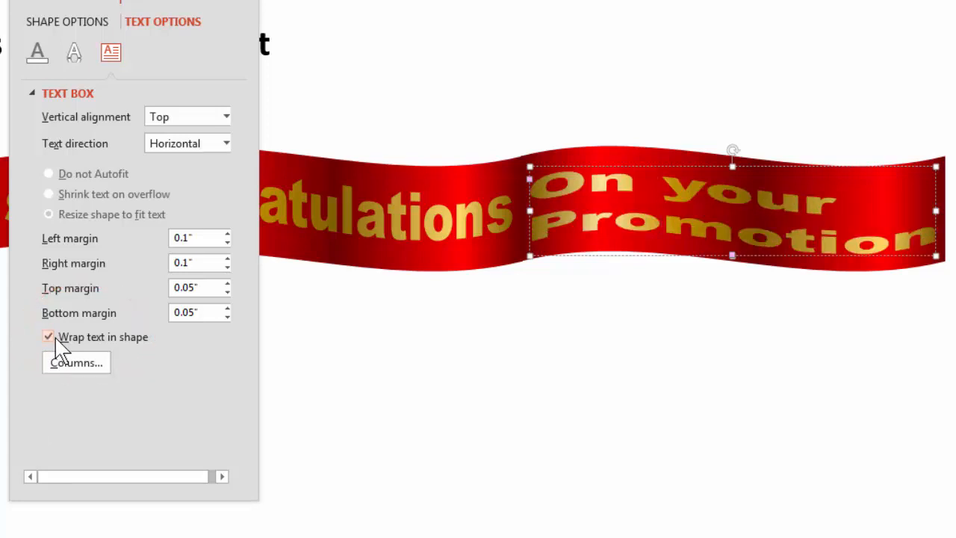
pyautogui.click(49, 337)
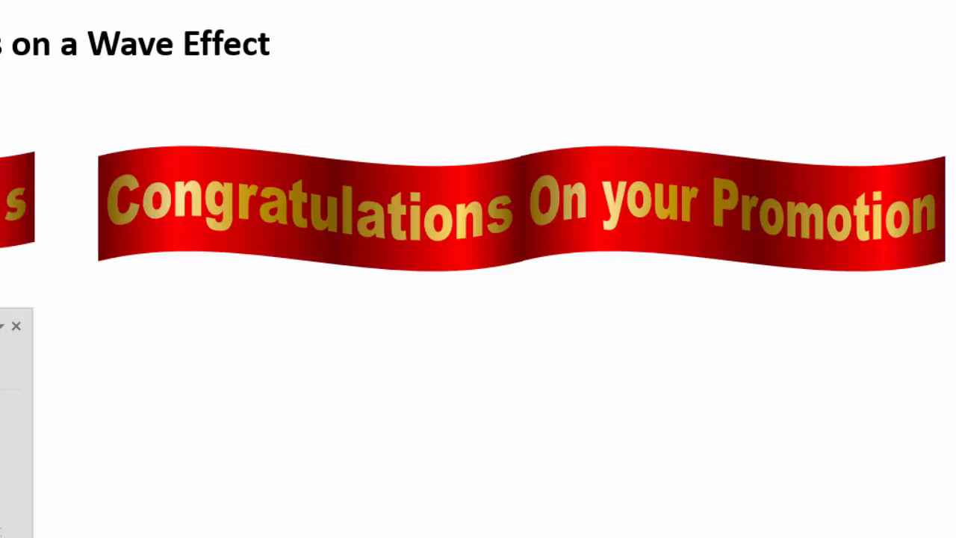
pyautogui.click(757, 215)
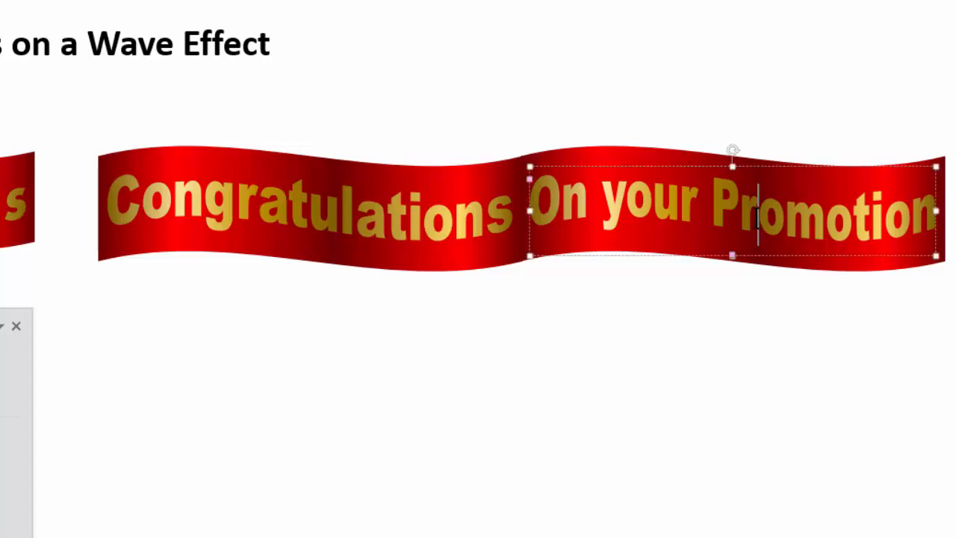
# Step: Apply an outer shadow with 60% transparency, 4 pt blur, 45° angle and 3 pt distance to both banner text boxes
pyautogui.keyDown('shift'); pyautogui.click(346, 227); pyautogui.keyUp('shift')
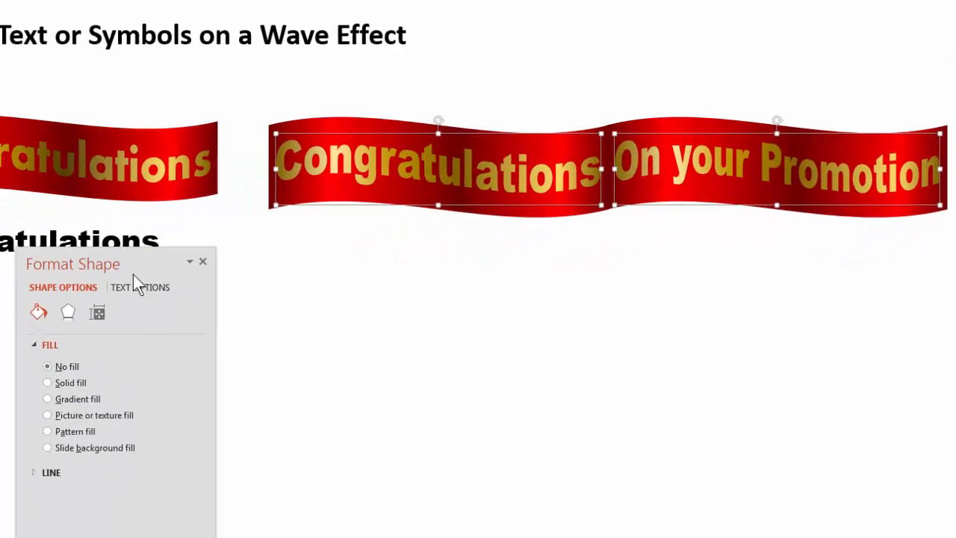
pyautogui.moveTo(134, 262); pyautogui.dragTo(123, 78)
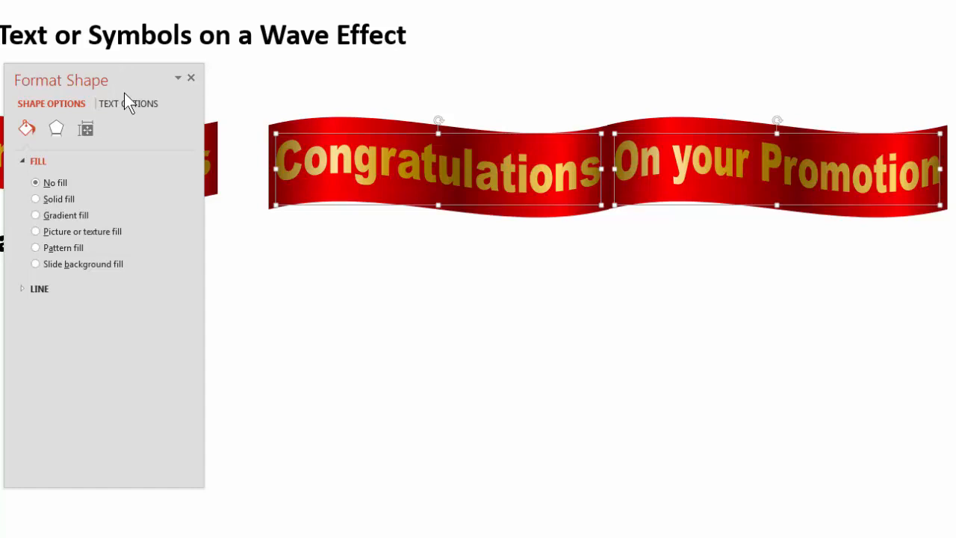
pyautogui.click(57, 133)
pyautogui.click(162, 183)
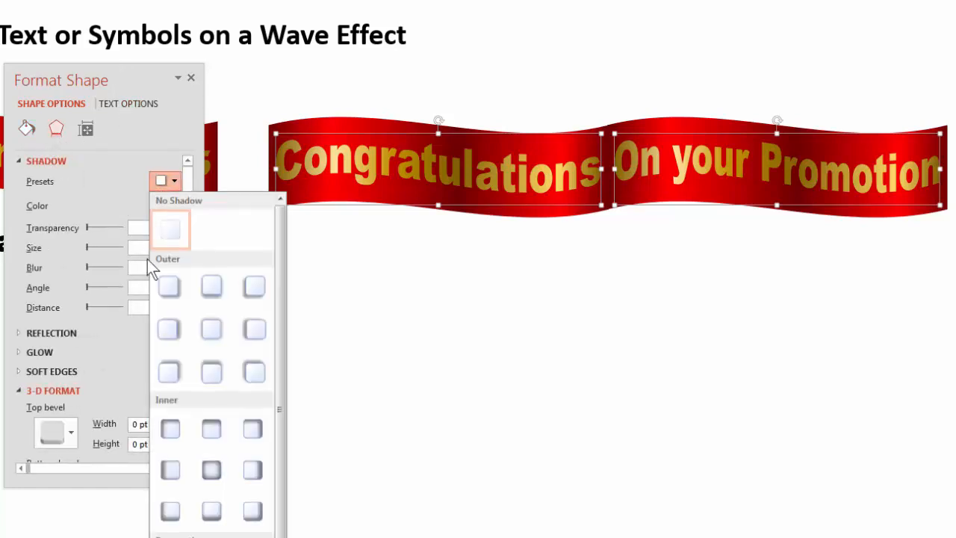
pyautogui.click(162, 289)
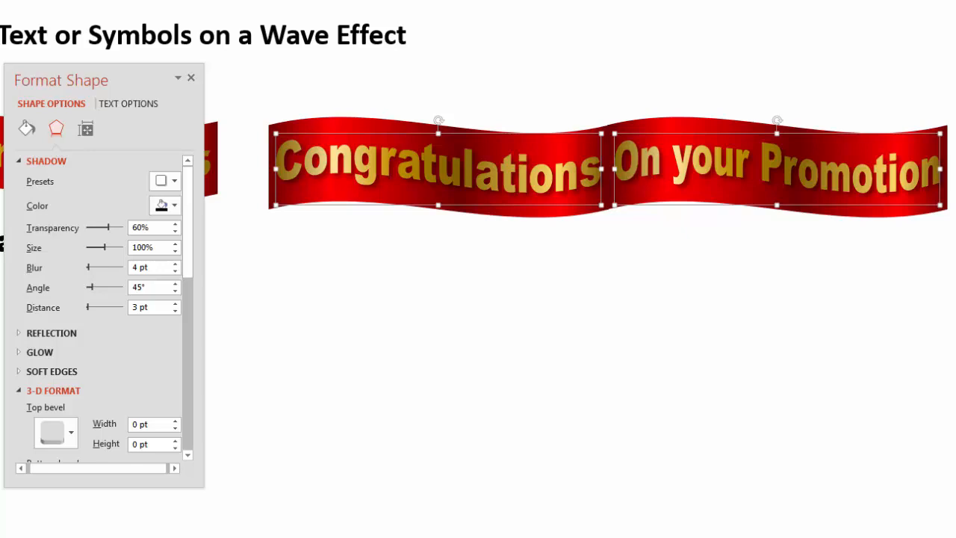
# Step: Give the text on both banners a top bevel 3 pt wide and 3 pt high, with a 4.5 pt depth
pyautogui.click(128, 104)
pyautogui.moveTo(189, 260); pyautogui.dragTo(187, 317)
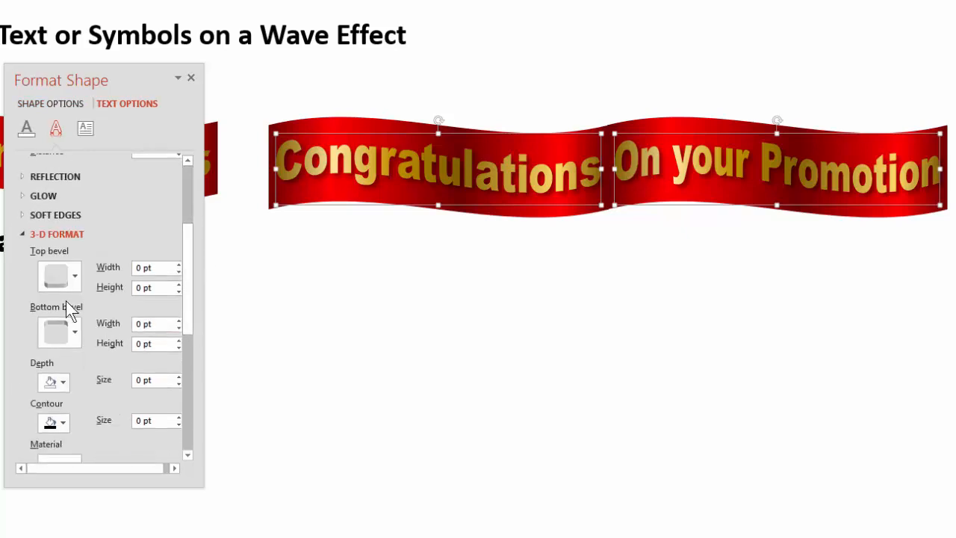
pyautogui.click(62, 286)
pyautogui.click(53, 396)
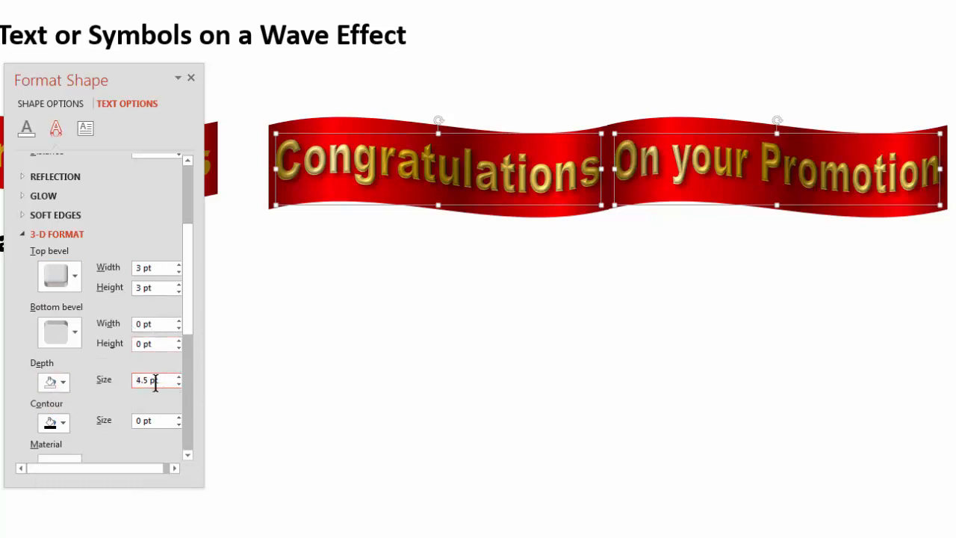
pyautogui.click(557, 359)
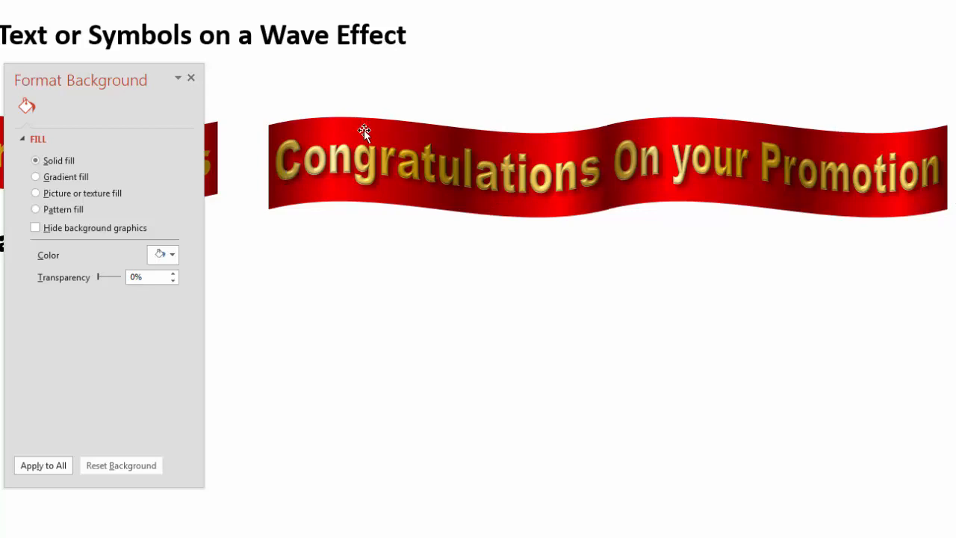
# Step: Group the two wave banners and their text boxes into one object
pyautogui.moveTo(952, 43); pyautogui.dragTo(251, 292)
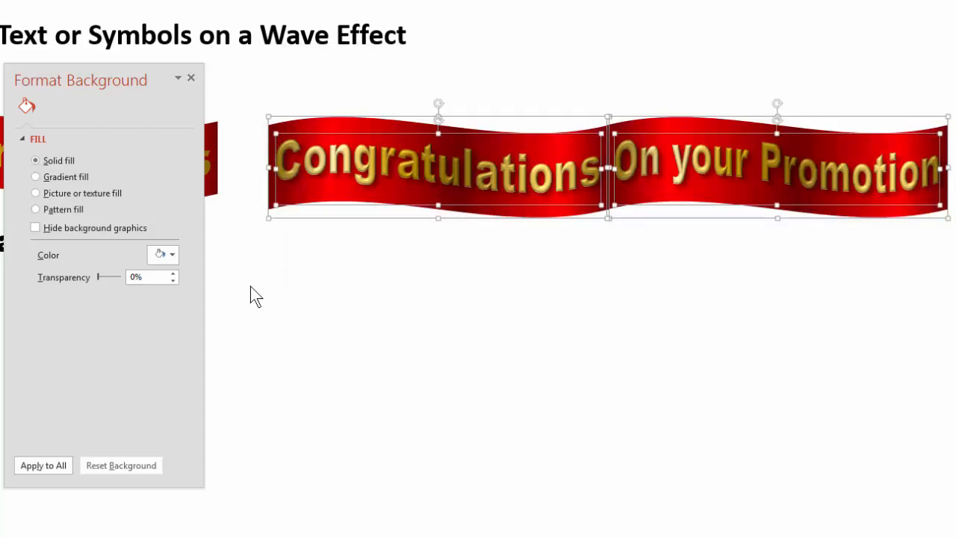
pyautogui.rightClick(352, 203)
pyautogui.click(530, 293)
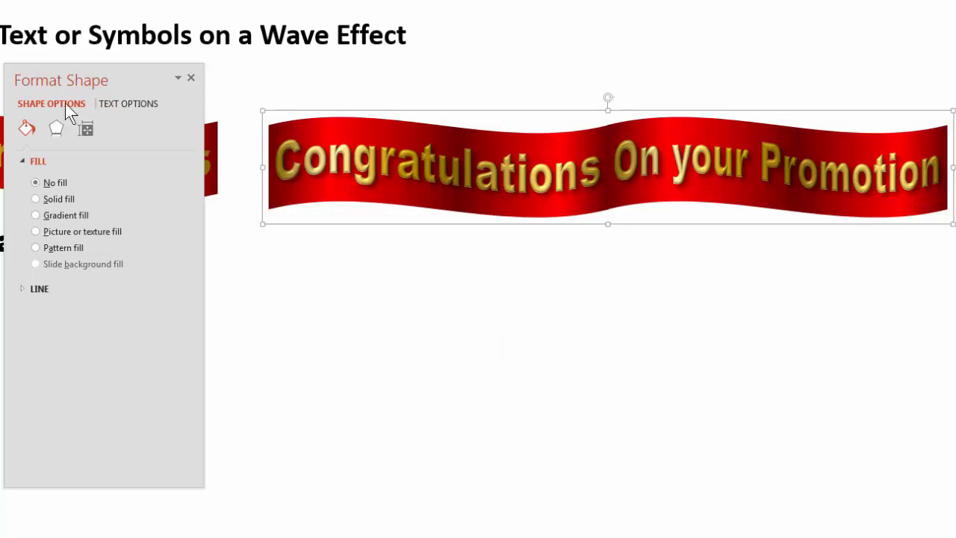
# Step: Try the parallel 3-D rotation preset with X 334° and Y 18° on the grouped banner, and return it to no rotation
pyautogui.click(58, 129)
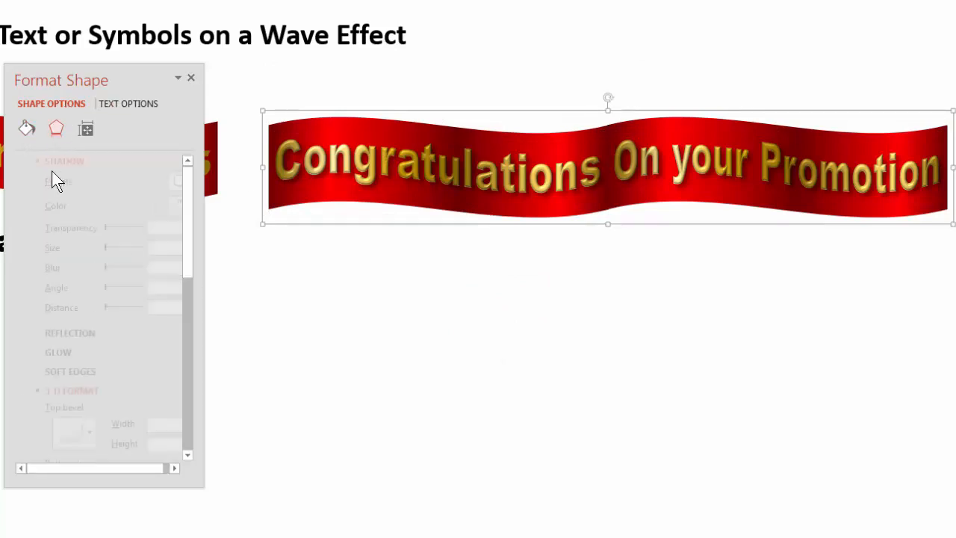
pyautogui.moveTo(182, 71); pyautogui.dragTo(183, 1)
pyautogui.moveTo(188, 200); pyautogui.dragTo(186, 328)
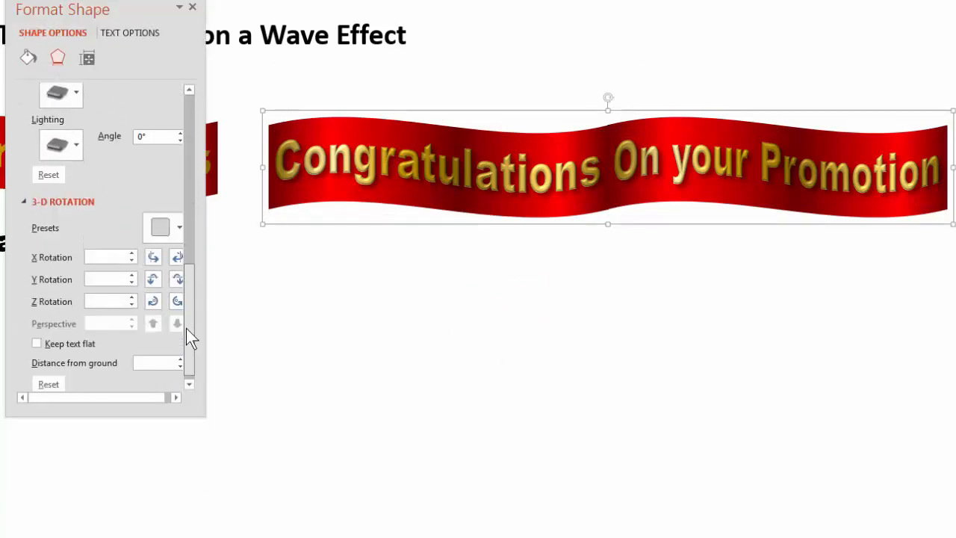
pyautogui.click(152, 233)
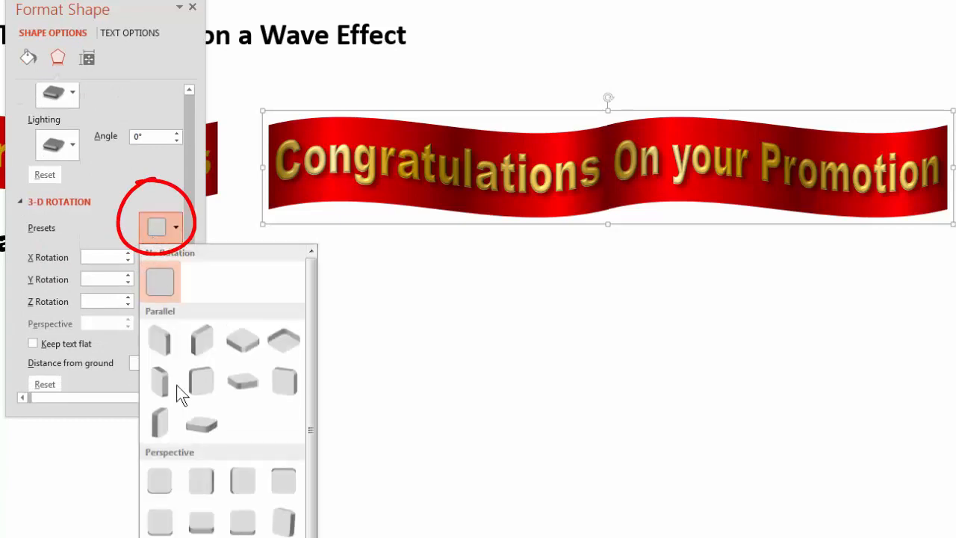
pyautogui.click(198, 378)
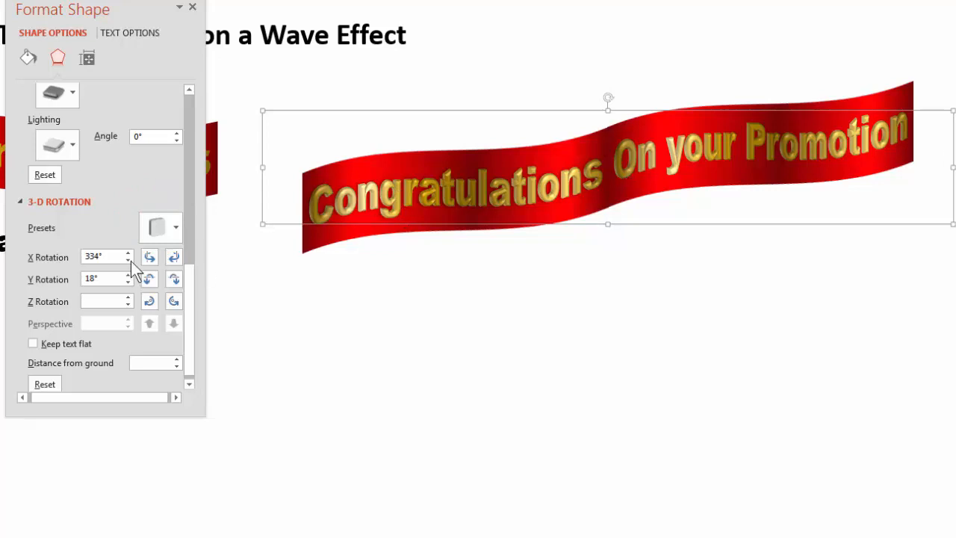
pyautogui.click(159, 233)
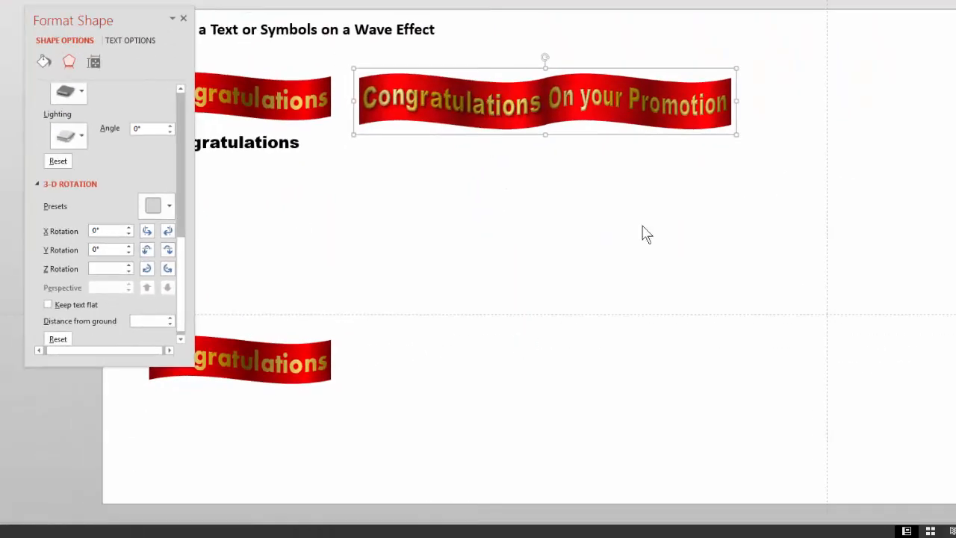
# Step: Enlarge the grouped banner across the slide's width, with its top edge lowered below the small sample banner and text
pyautogui.moveTo(733, 135); pyautogui.dragTo(937, 303)
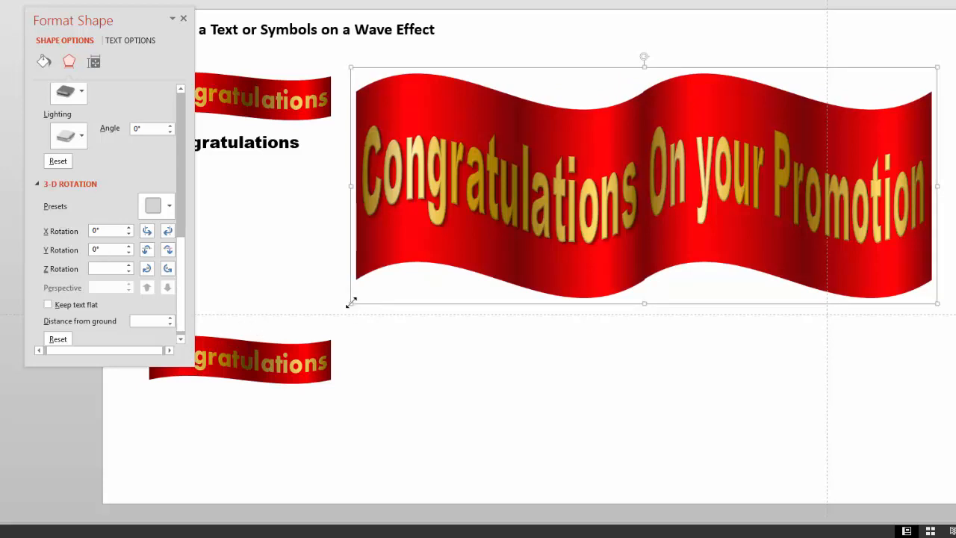
pyautogui.moveTo(351, 302); pyautogui.dragTo(132, 463)
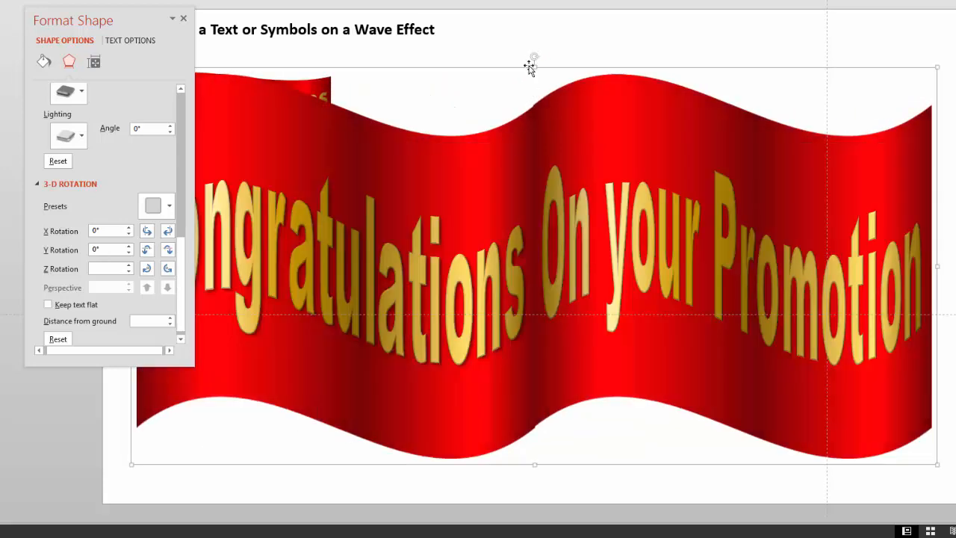
pyautogui.moveTo(533, 74); pyautogui.dragTo(535, 201)
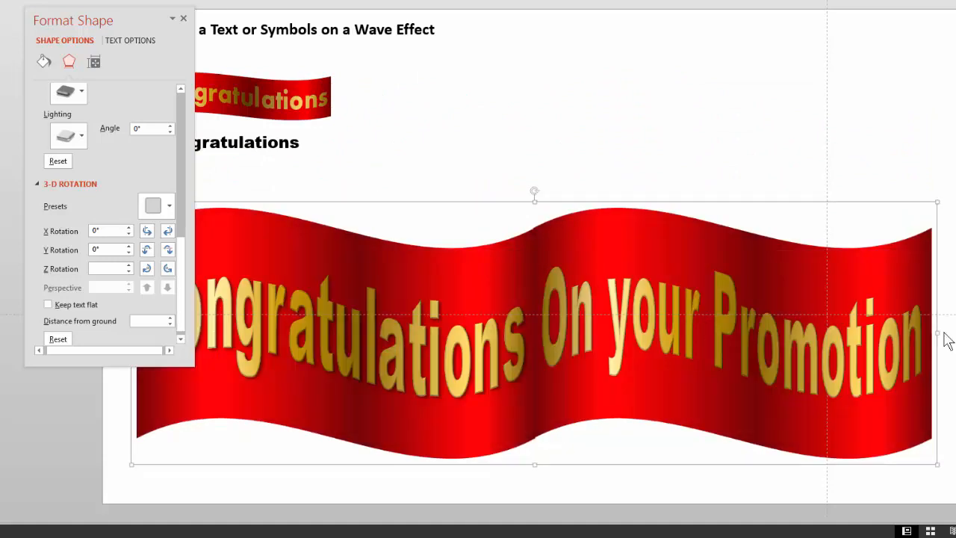
pyautogui.moveTo(939, 332); pyautogui.dragTo(948, 333)
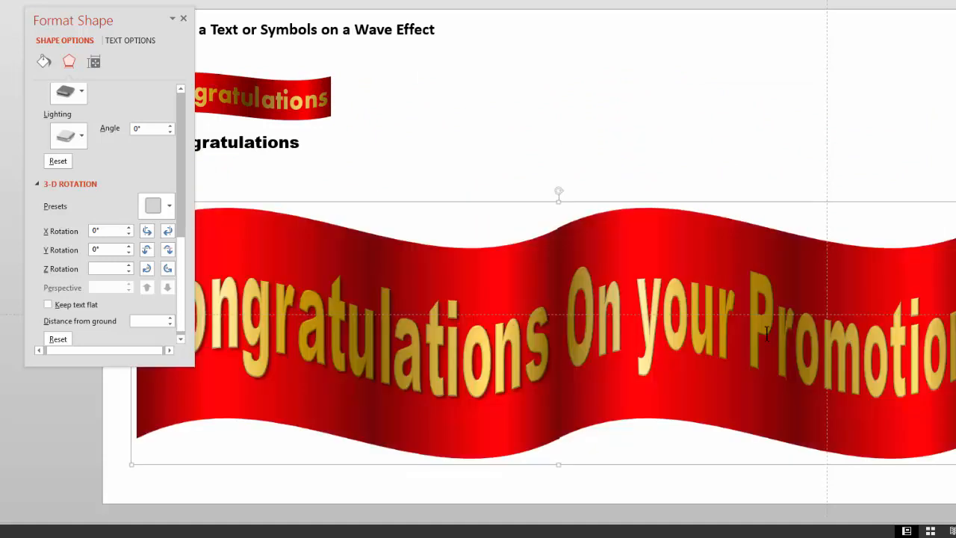
# Step: Rotate the enlarged banner with the parallel 3-D preset of X 334° and Y 18°, and stretch it slightly larger
pyautogui.click(159, 215)
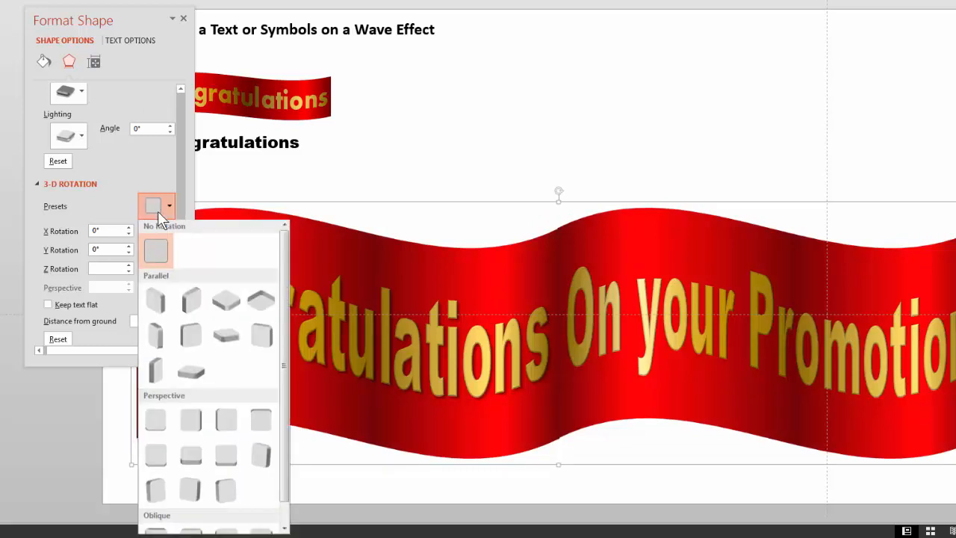
pyautogui.click(187, 335)
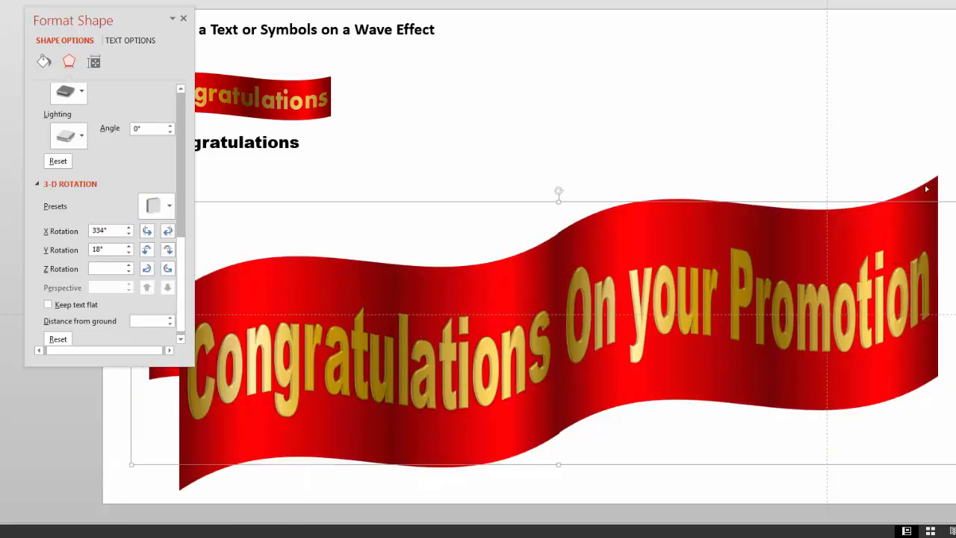
pyautogui.click(540, 142)
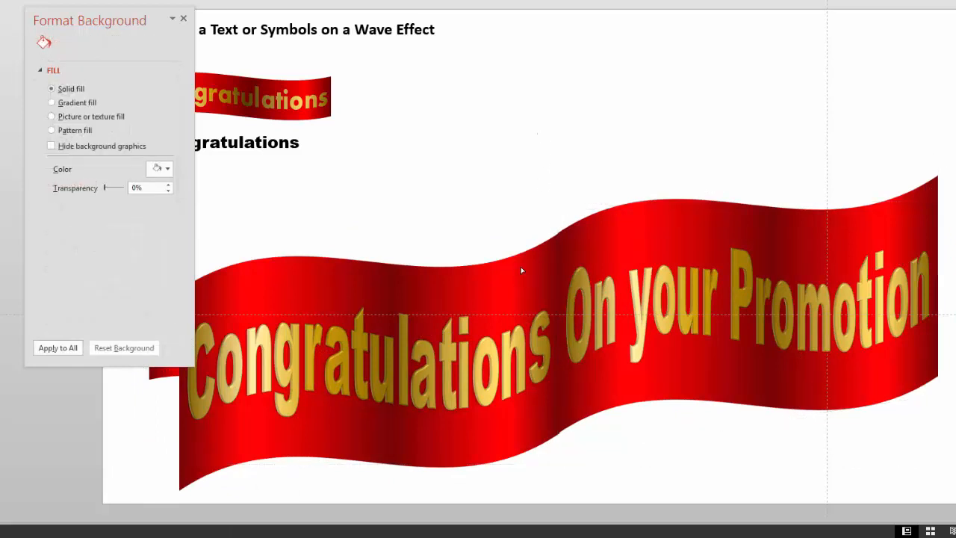
pyautogui.click(521, 269)
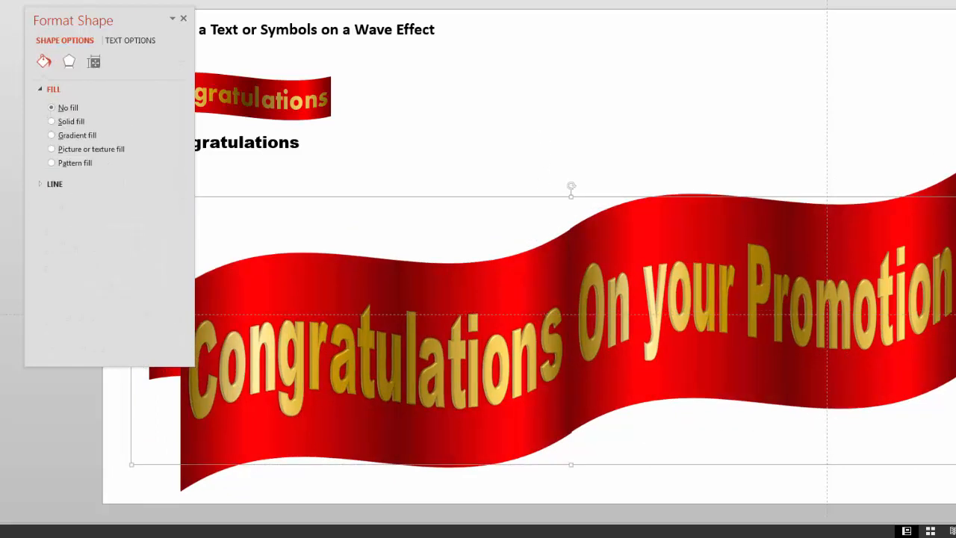